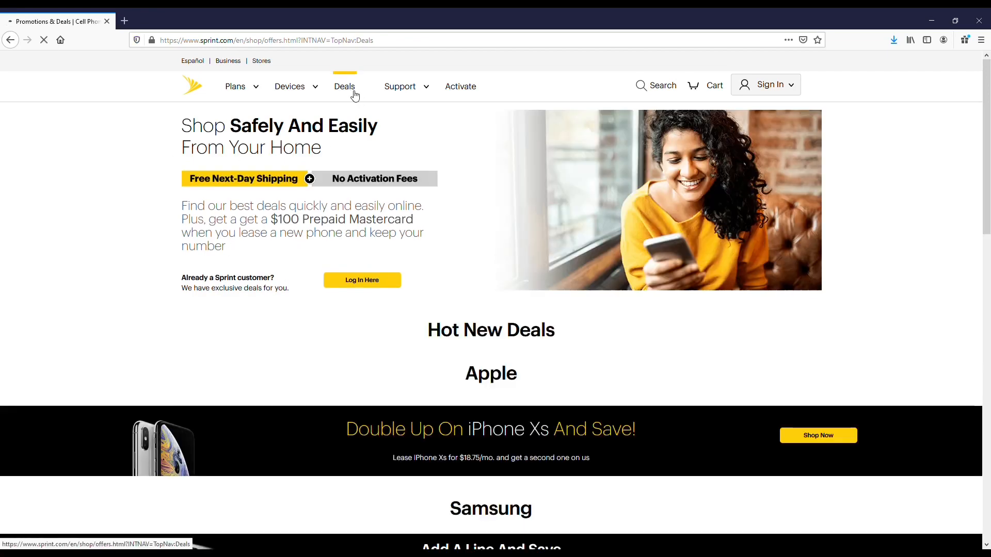
scroll(135, 209, down, 4)
scroll(151, 213, down, 3)
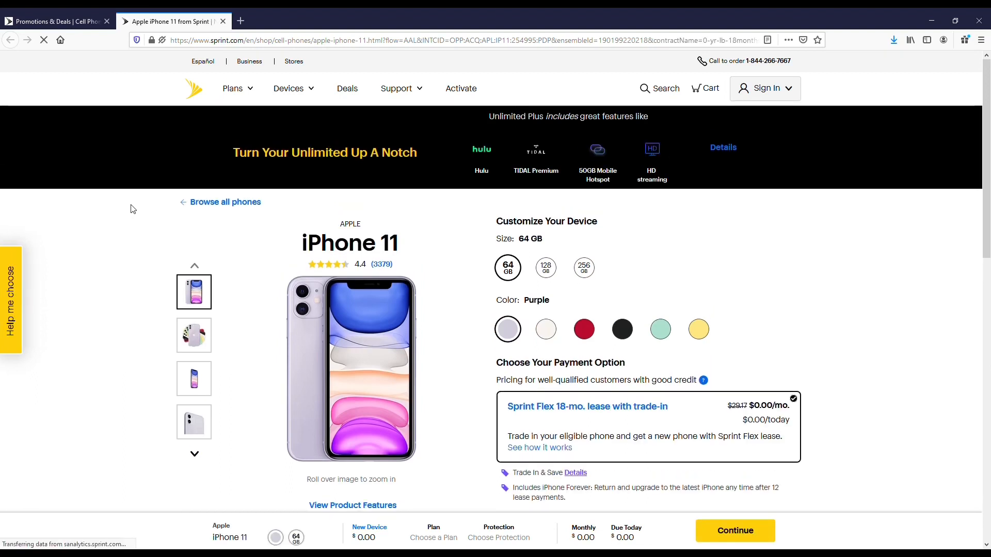
- Select the red colour swatch for the iPhone 11 64 GB model
click(585, 330)
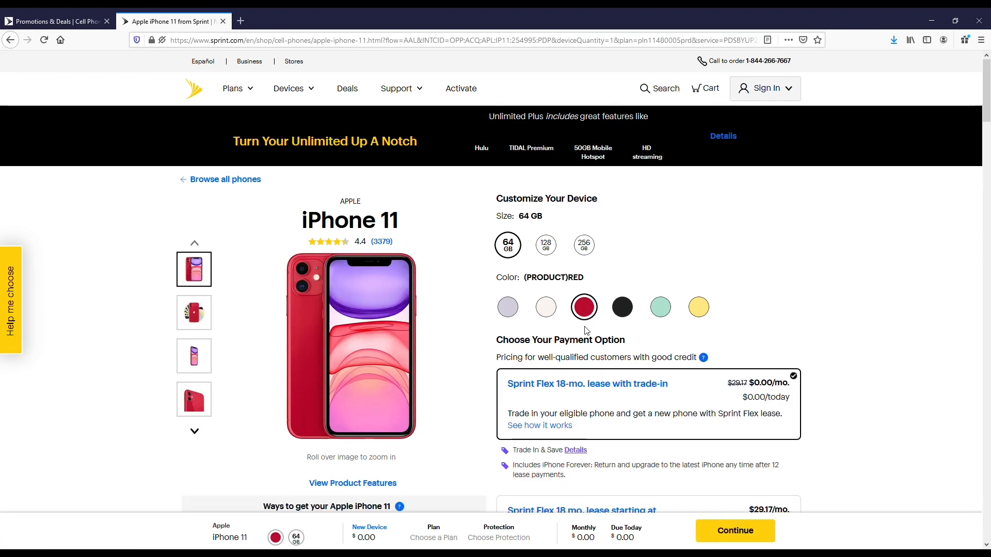
scroll(705, 304, down, 3)
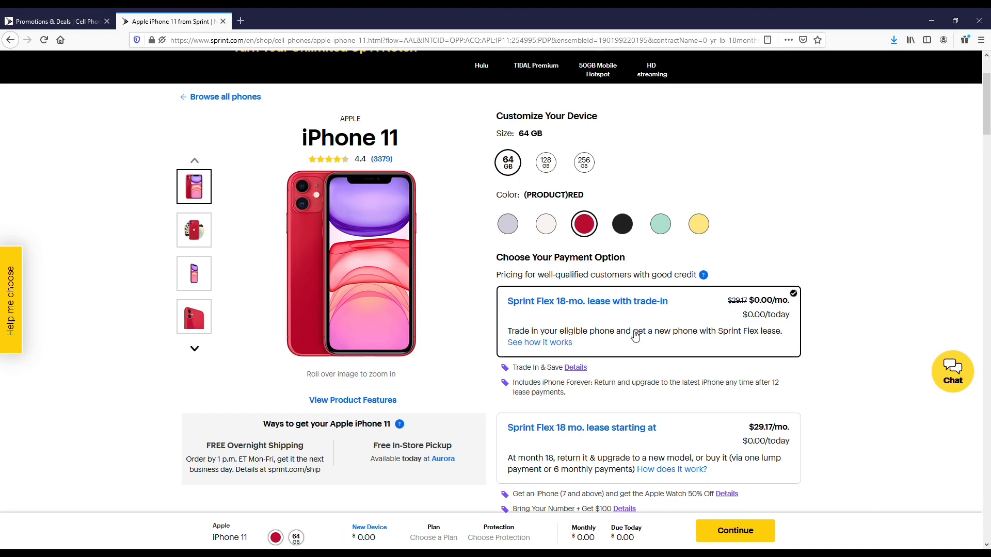
scroll(640, 433, down, 3)
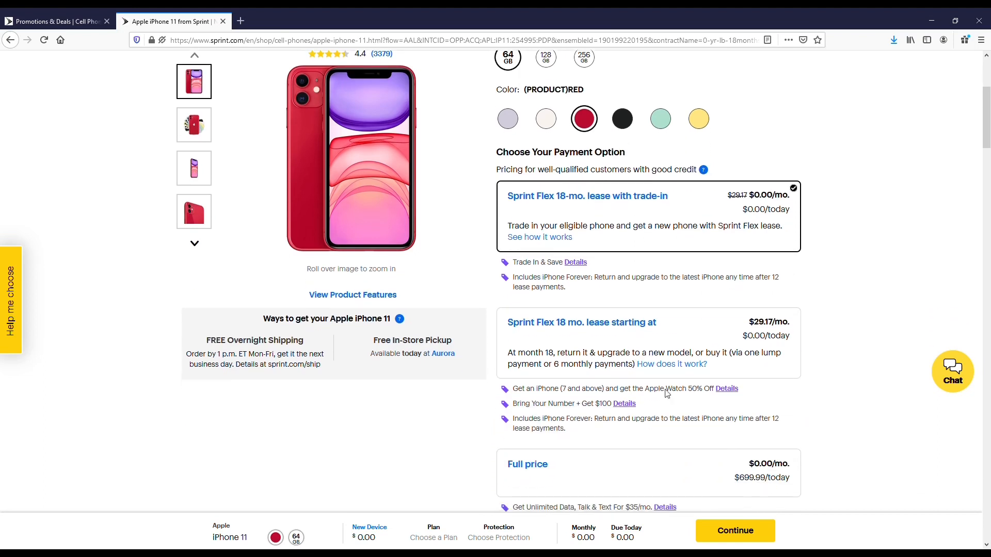
scroll(847, 316, down, 3)
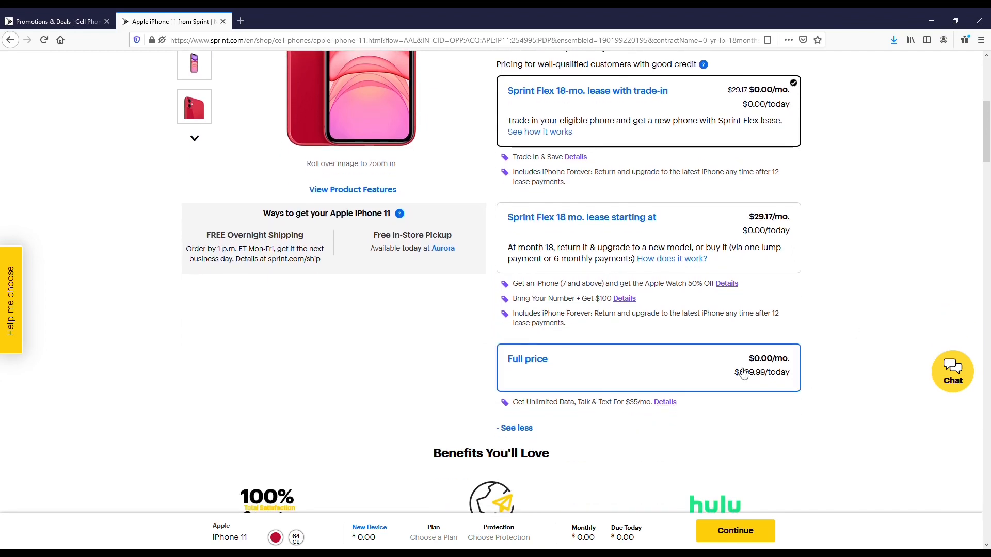
scroll(742, 432, down, 2)
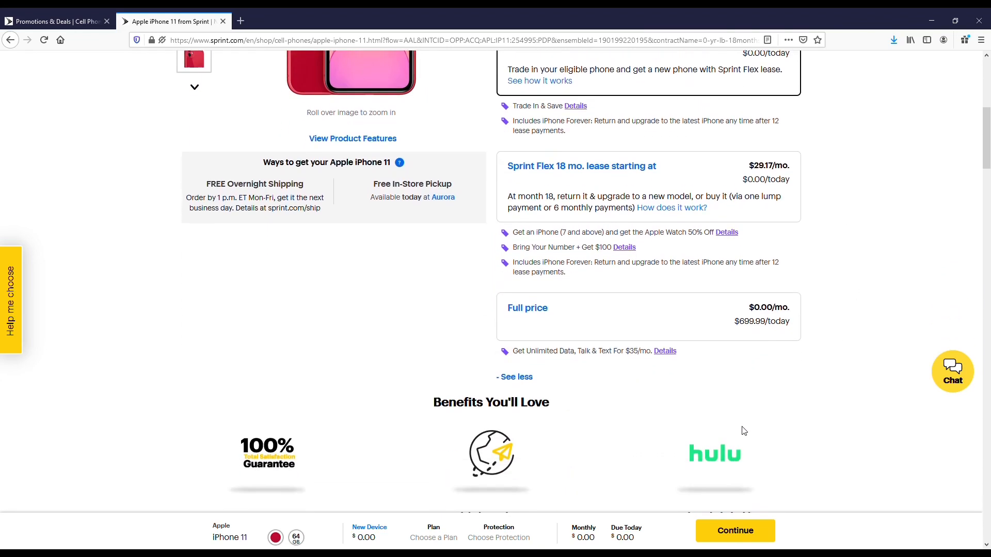
scroll(743, 432, down, 1)
scroll(742, 433, down, 1)
scroll(743, 432, down, 2)
scroll(742, 430, down, 2)
scroll(743, 431, down, 2)
scroll(742, 430, down, 2)
scroll(742, 430, down, 2)
scroll(742, 430, down, 2)
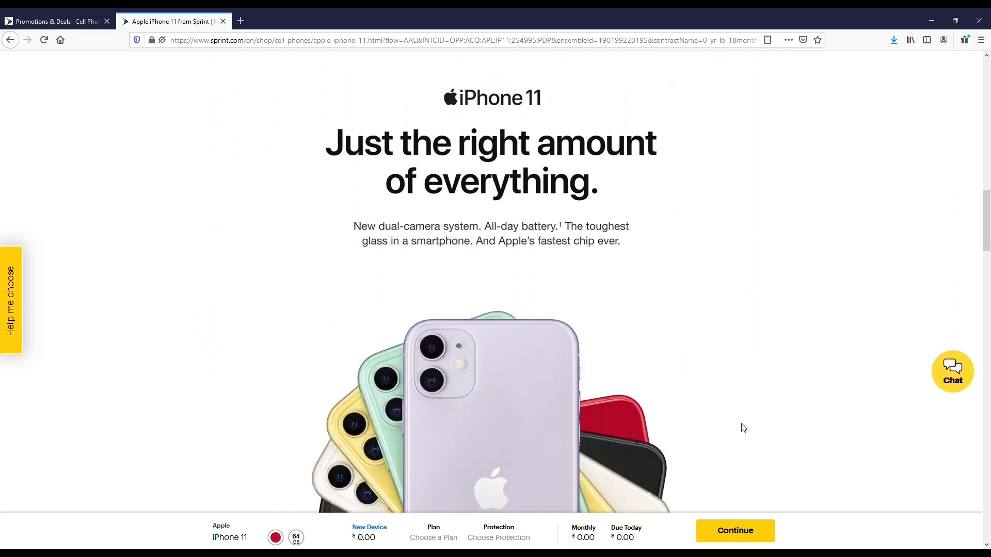
scroll(742, 428, down, 2)
scroll(742, 429, down, 2)
scroll(743, 429, down, 2)
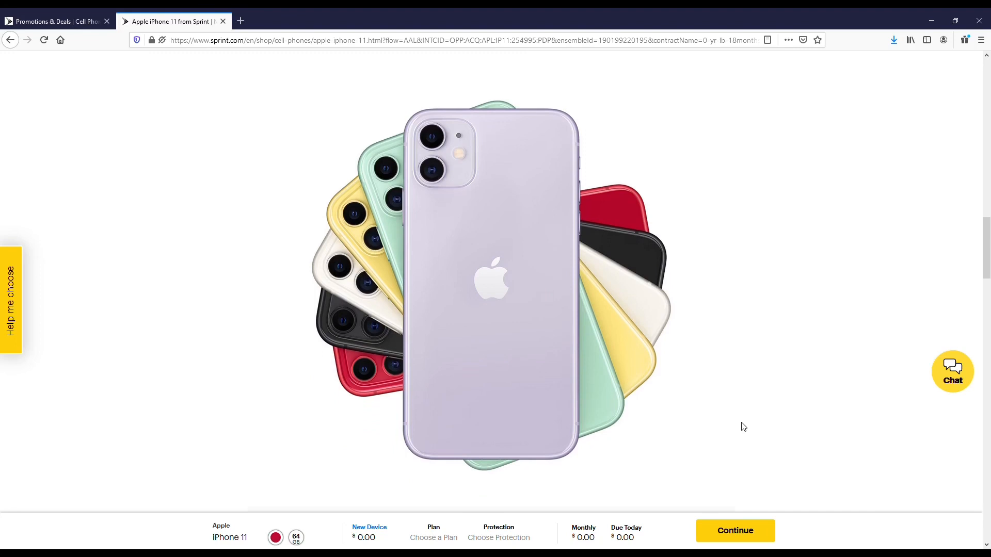